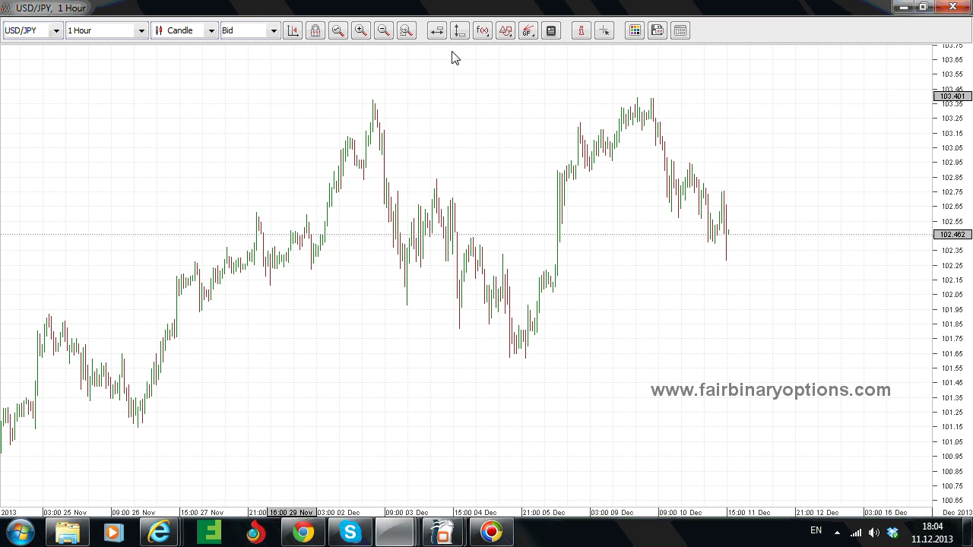
- Frame the USD/JPY chart from late November to 10 December, with right-side space and a compressed price scale
{"action": "left_click", "coordinate": [384, 31]}
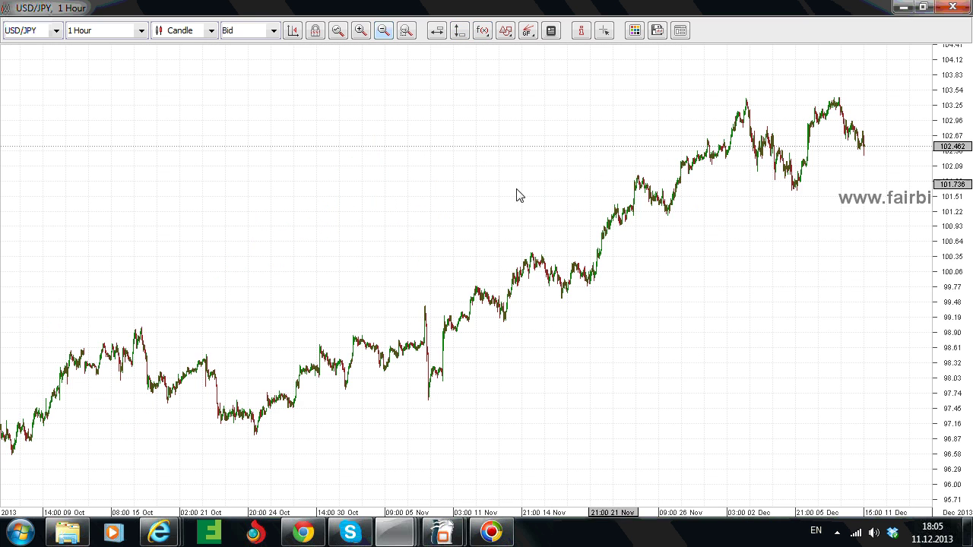
{"action": "left_click_drag", "start_coordinate": [515, 193], "coordinate": [341, 360]}
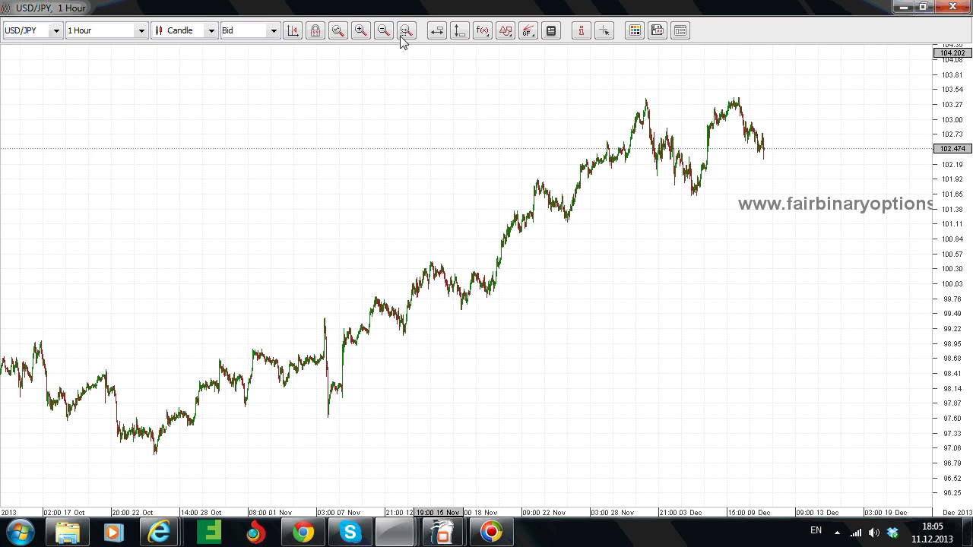
{"action": "left_click", "coordinate": [361, 31]}
{"action": "left_click_drag", "start_coordinate": [491, 221], "coordinate": [586, 221]}
{"action": "left_click_drag", "start_coordinate": [957, 143], "coordinate": [956, 192]}
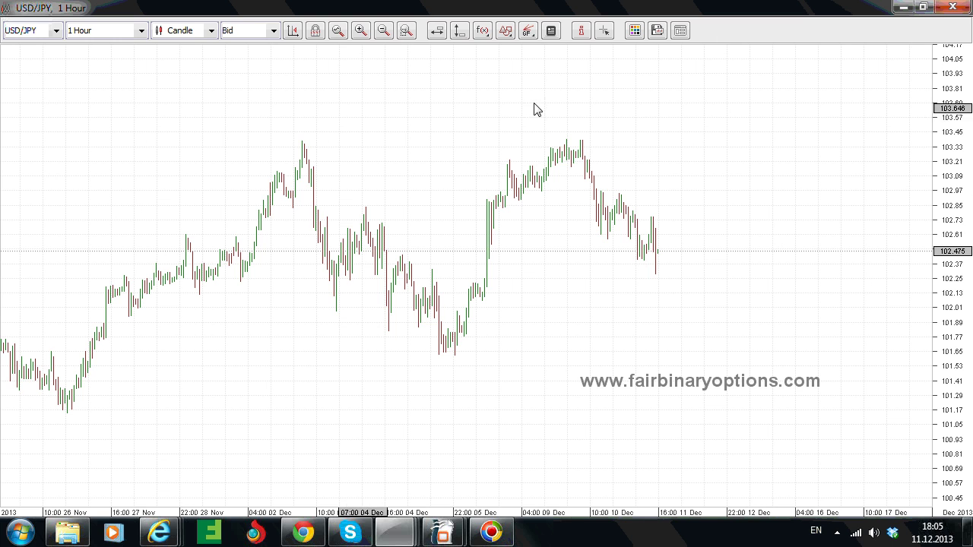
- Draw a horizontal price line at 103.378 touching the 3 and 9 December highs
{"action": "left_click", "coordinate": [437, 30]}
{"action": "left_click", "coordinate": [312, 161]}
{"action": "left_click_drag", "start_coordinate": [312, 158], "coordinate": [317, 147]}
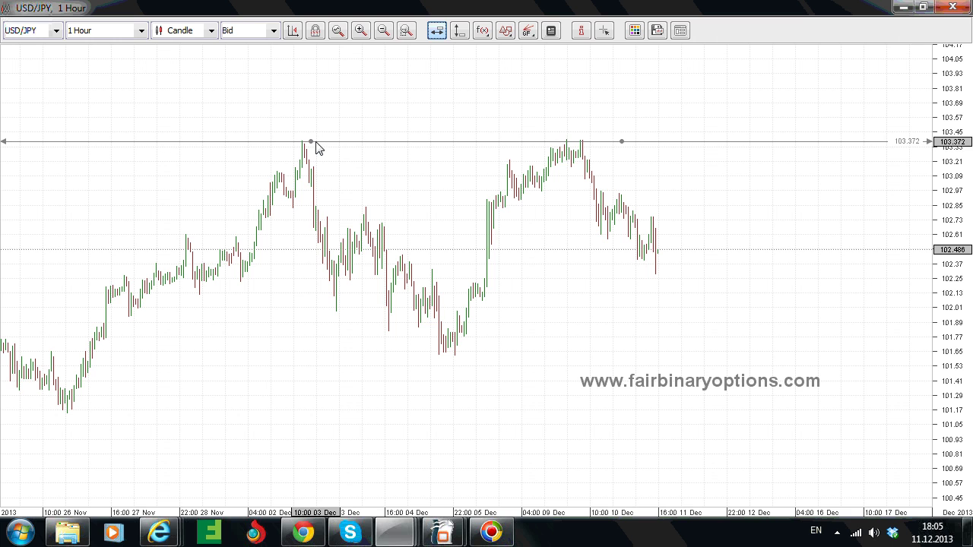
{"action": "left_click_drag", "start_coordinate": [317, 147], "coordinate": [317, 147]}
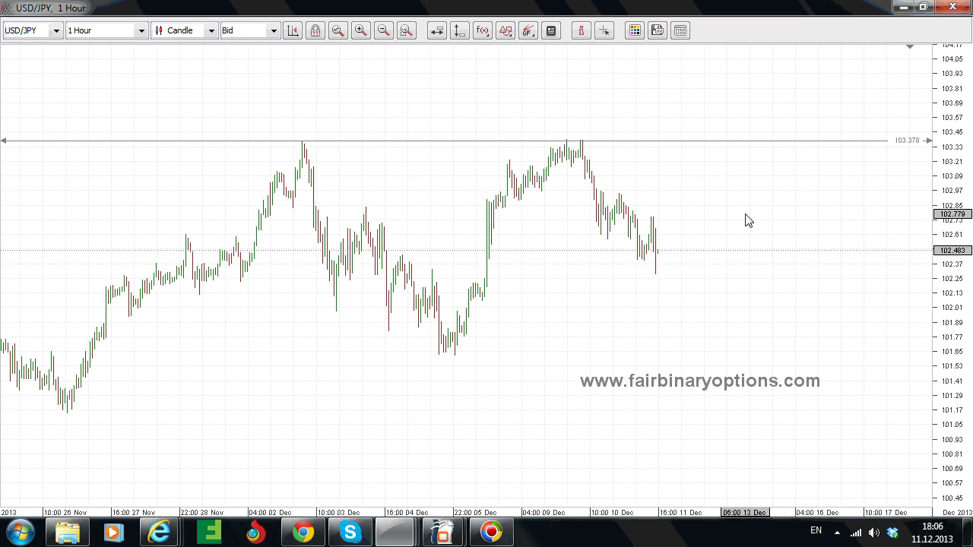
{"action": "left_click", "coordinate": [505, 34]}
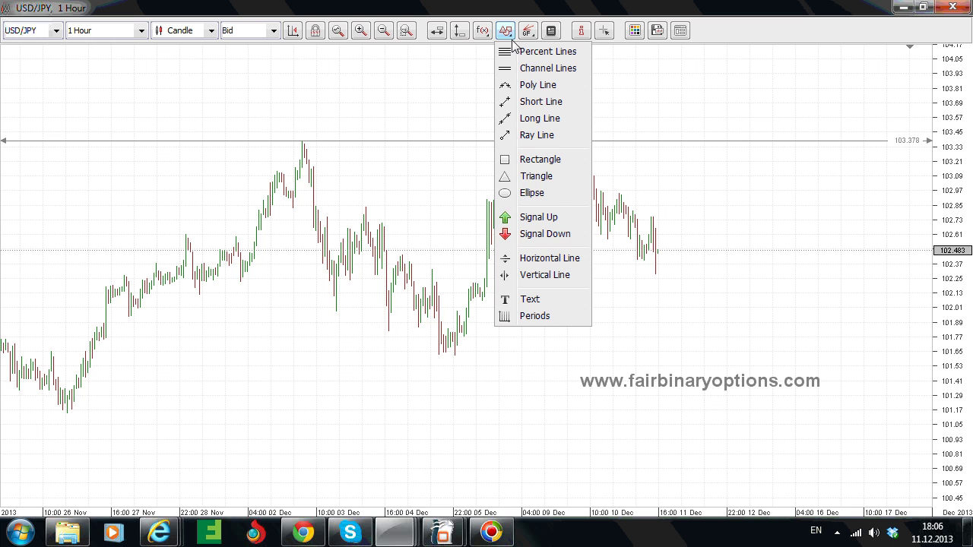
- Place a green Signal Up arrow just right of the latest candles, around 102.2
{"action": "left_click", "coordinate": [547, 218]}
{"action": "left_click", "coordinate": [683, 287]}
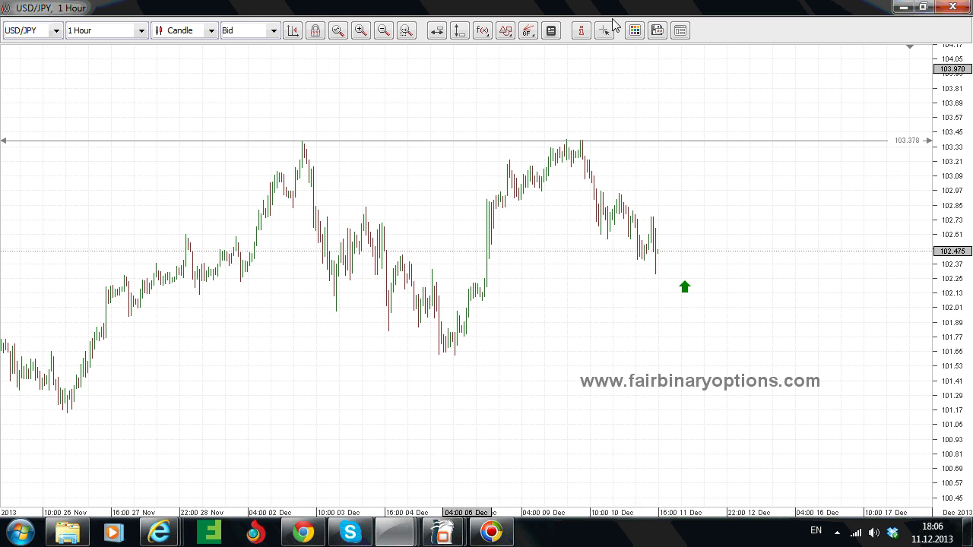
{"action": "left_click", "coordinate": [506, 31]}
{"action": "left_click", "coordinate": [544, 299]}
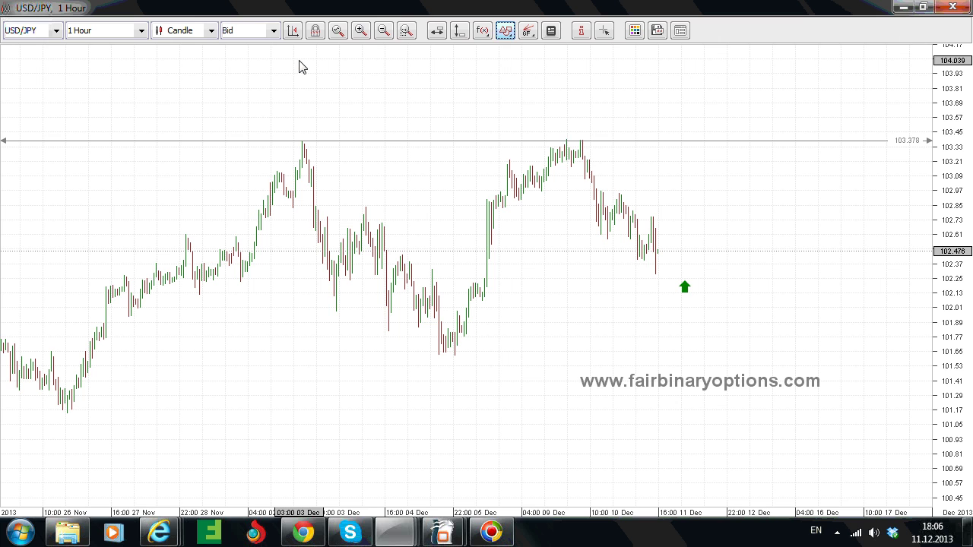
- Add a blue size-24 text label 'A' beneath the 5 December swing low
{"action": "left_click", "coordinate": [451, 362]}
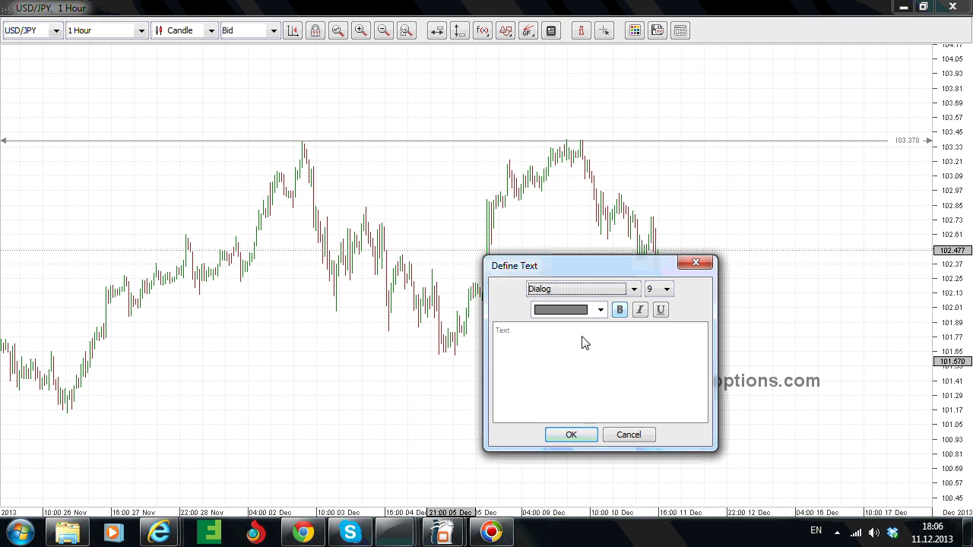
{"action": "left_click", "coordinate": [554, 346]}
{"action": "type", "text": "A"}
{"action": "left_click", "coordinate": [600, 309]}
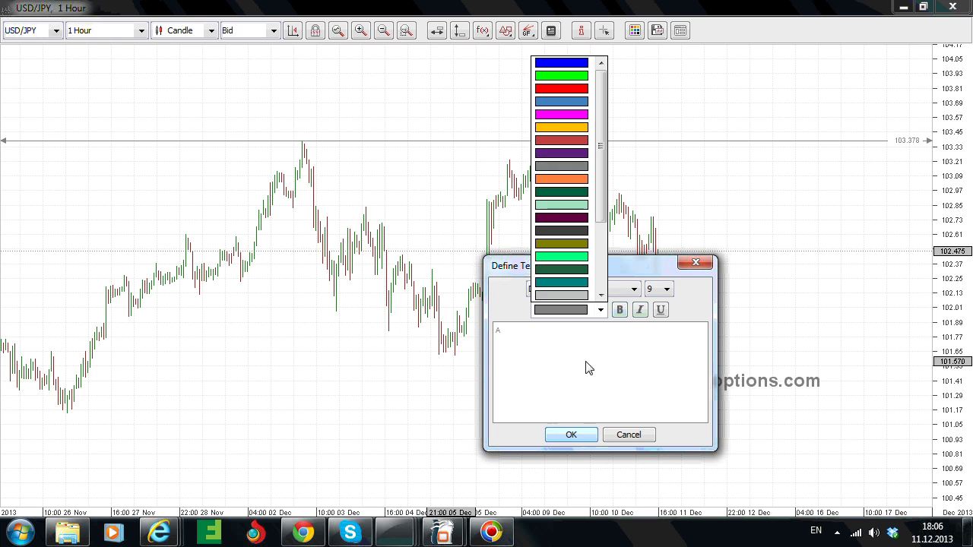
{"action": "left_click", "coordinate": [562, 63]}
{"action": "left_click", "coordinate": [661, 289]}
{"action": "left_click", "coordinate": [667, 390]}
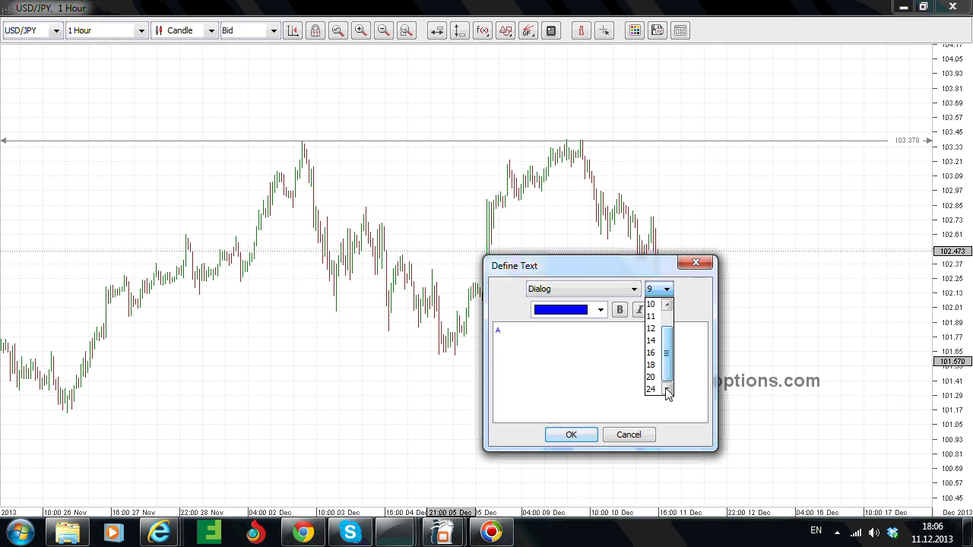
{"action": "left_click", "coordinate": [651, 389]}
{"action": "left_click", "coordinate": [571, 434]}
{"action": "mouse_move", "coordinate": [459, 355]}
{"action": "left_mouse_down"}
{"action": "mouse_move", "coordinate": [469, 360]}
{"action": "mouse_move", "coordinate": [465, 373]}
{"action": "left_mouse_up"}
- Clone the A label to the 9 December high, relabel it B, then clone it again
{"action": "right_click", "coordinate": [450, 372]}
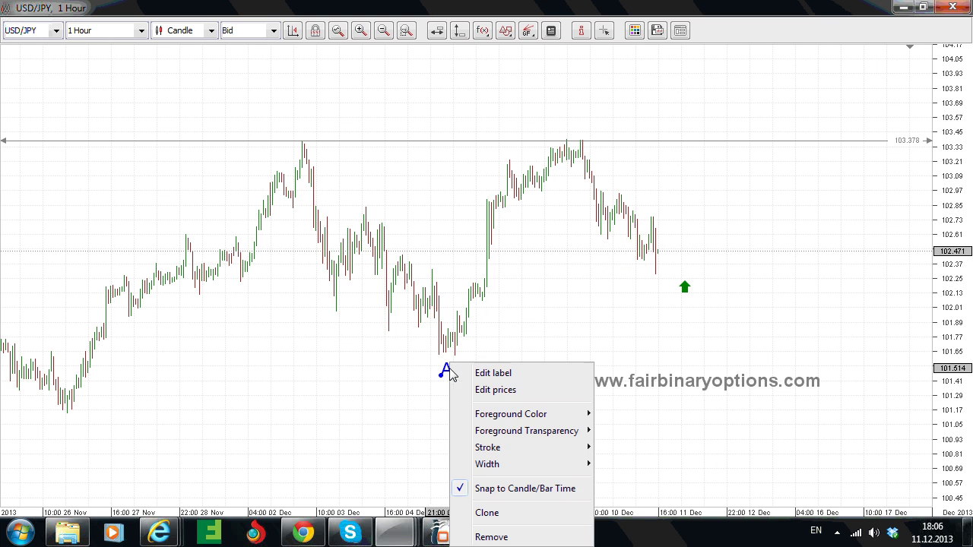
{"action": "left_click", "coordinate": [542, 512]}
{"action": "mouse_move", "coordinate": [447, 373]}
{"action": "left_mouse_down"}
{"action": "mouse_move", "coordinate": [529, 245]}
{"action": "mouse_move", "coordinate": [580, 124]}
{"action": "left_mouse_up"}
{"action": "right_click", "coordinate": [586, 126]}
{"action": "left_click", "coordinate": [632, 134]}
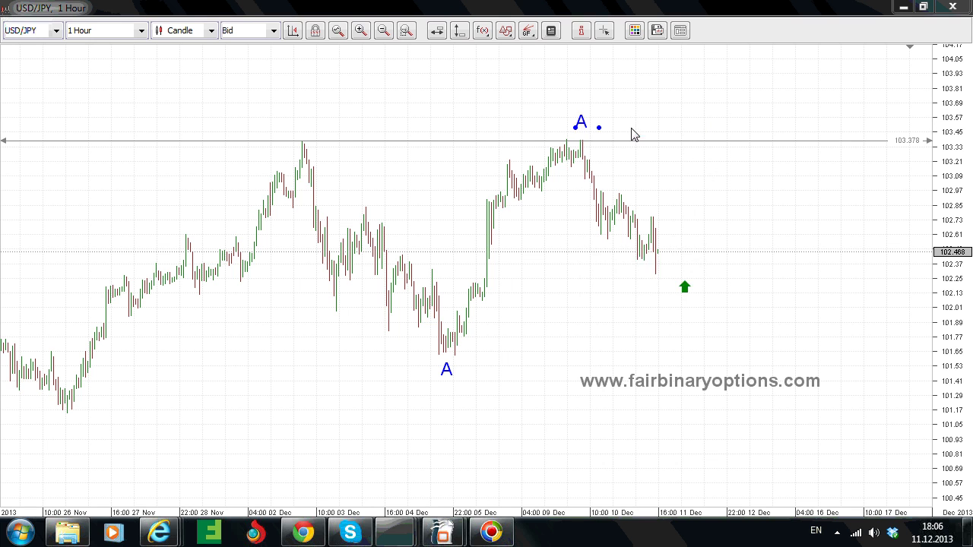
{"action": "left_click_drag", "start_coordinate": [539, 343], "coordinate": [445, 336]}
{"action": "type", "text": "B"}
{"action": "left_click", "coordinate": [570, 434]}
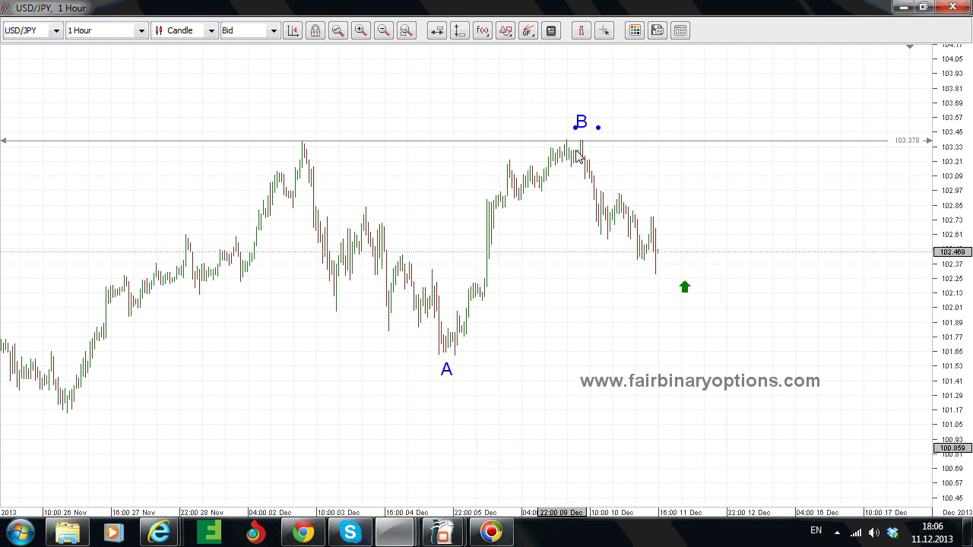
{"action": "right_click", "coordinate": [588, 122]}
{"action": "left_click", "coordinate": [660, 271]}
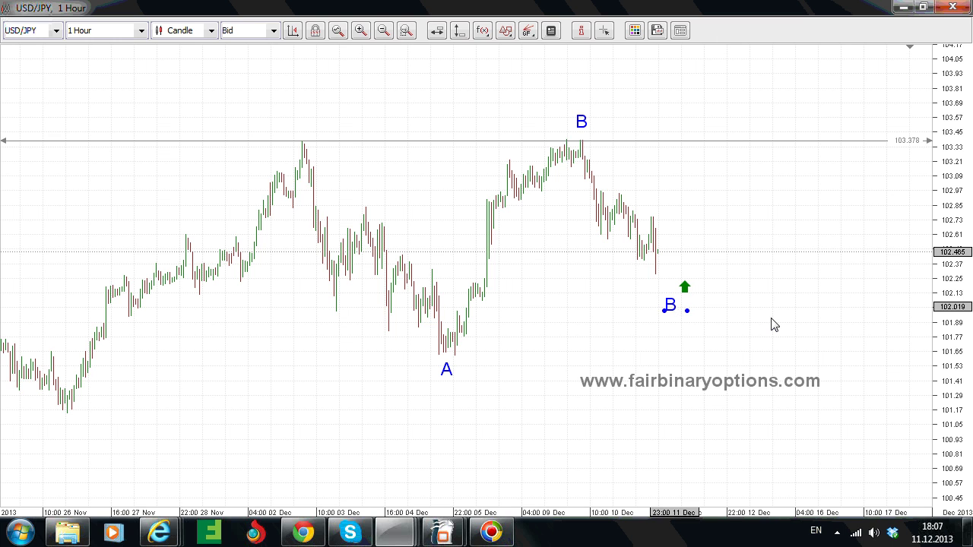
{"action": "left_click", "coordinate": [505, 30]}
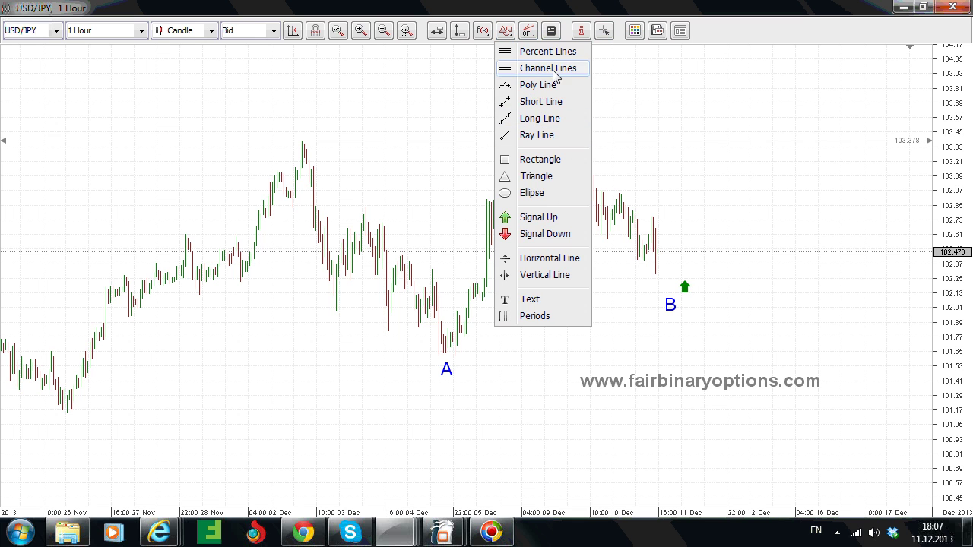
{"action": "left_click", "coordinate": [530, 32]}
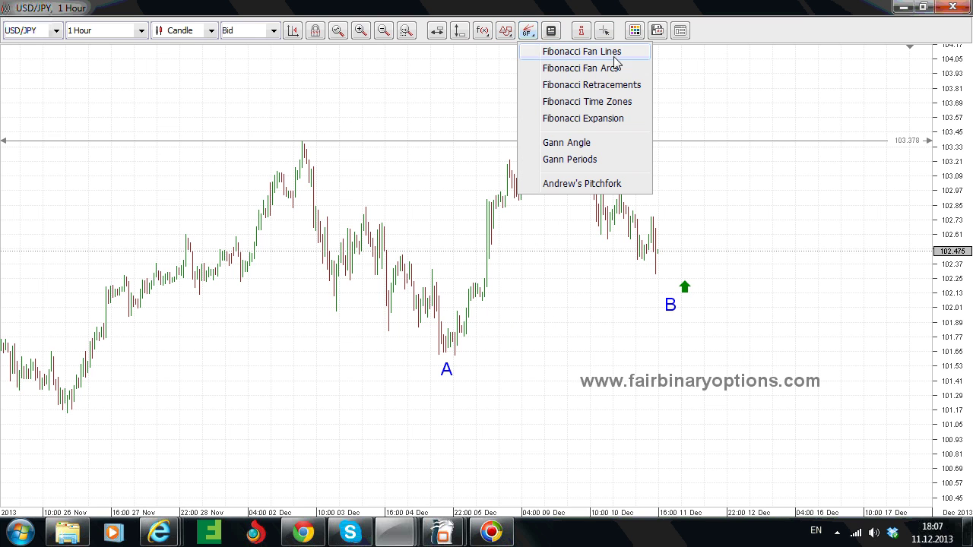
{"action": "left_click", "coordinate": [618, 85]}
{"action": "left_click_drag", "start_coordinate": [582, 141], "coordinate": [484, 337]}
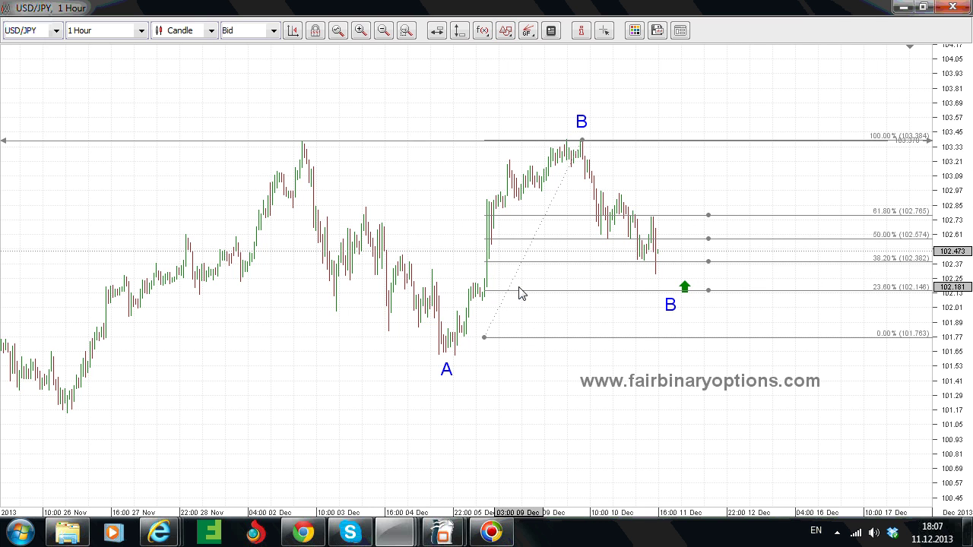
{"action": "key", "text": "Delete"}
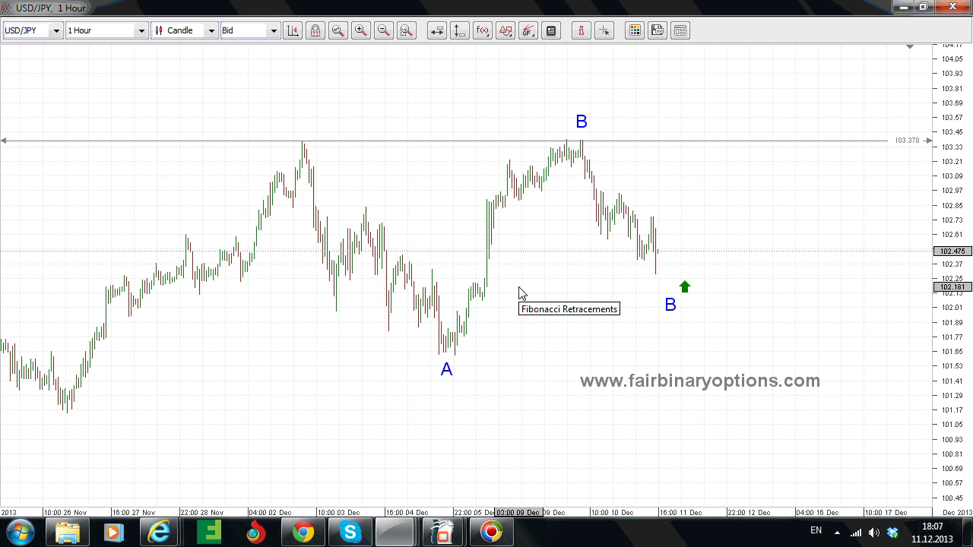
{"action": "left_click", "coordinate": [529, 30]}
{"action": "left_click", "coordinate": [596, 85]}
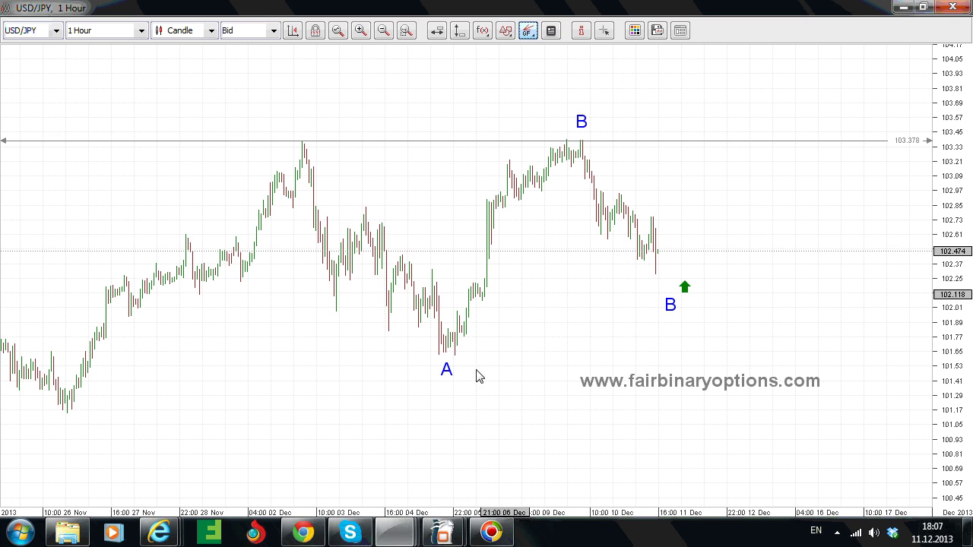
{"action": "mouse_move", "coordinate": [454, 353]}
{"action": "left_mouse_down"}
{"action": "mouse_move", "coordinate": [497, 313]}
{"action": "mouse_move", "coordinate": [593, 145]}
{"action": "mouse_move", "coordinate": [580, 146]}
{"action": "left_mouse_up"}
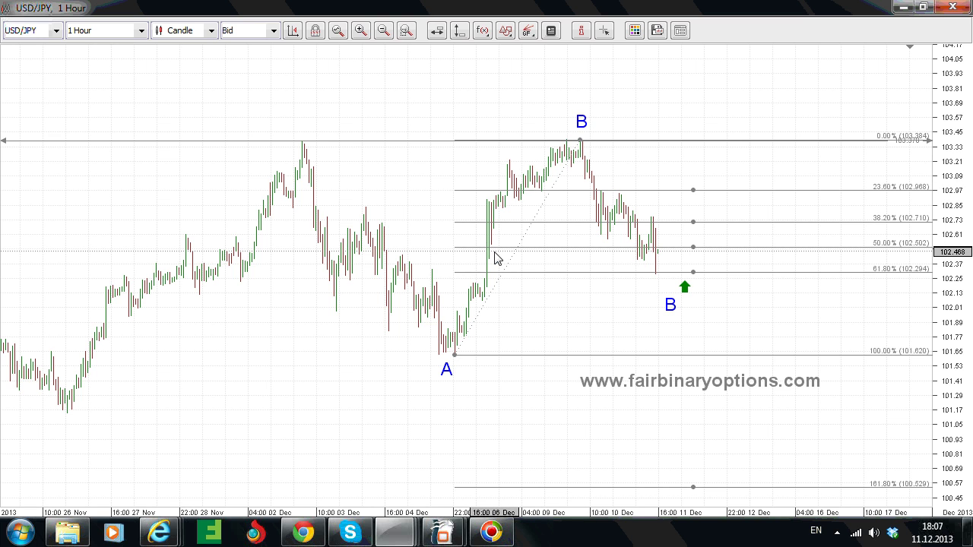
{"action": "key", "text": "Delete"}
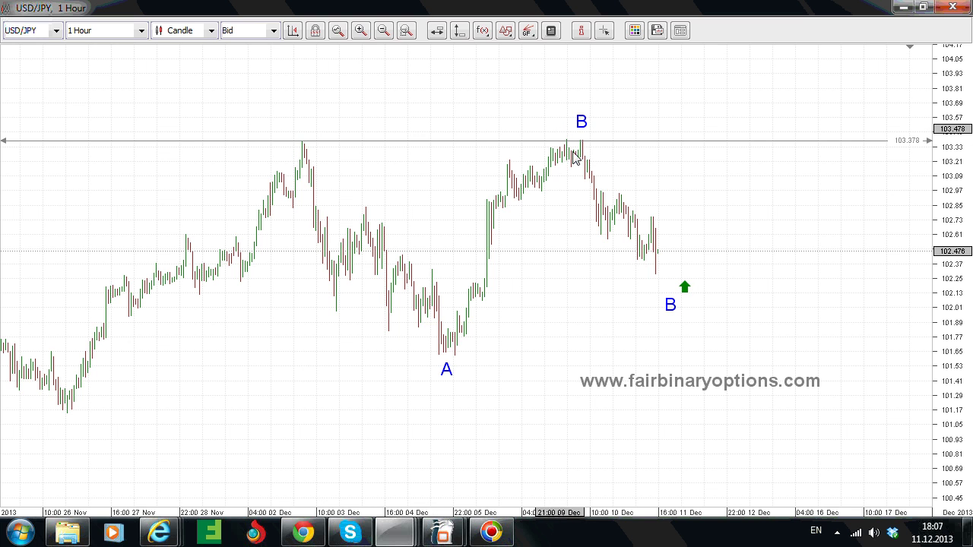
- Relabel the lower B beneath the green arrow as C and nudge it into position
{"action": "left_click", "coordinate": [672, 308]}
{"action": "right_click", "coordinate": [672, 308]}
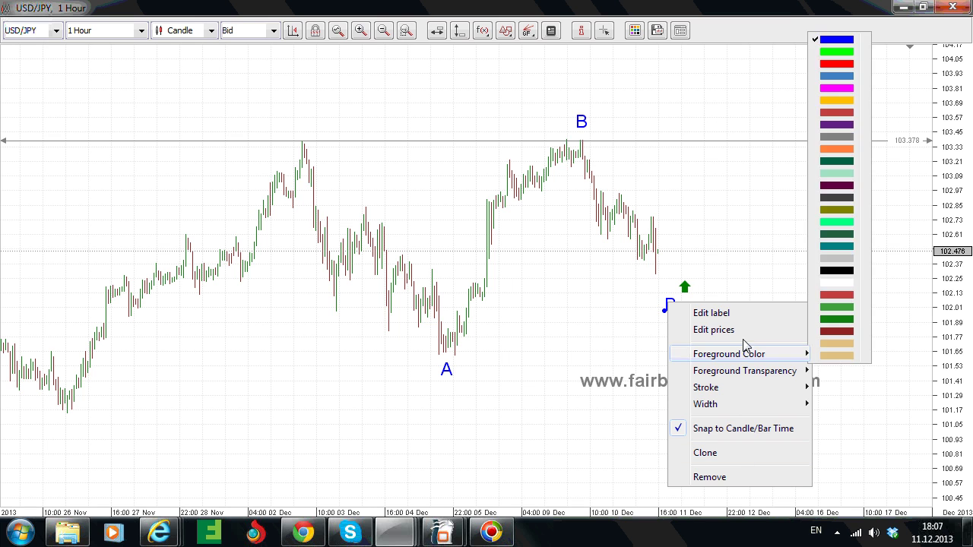
{"action": "left_click", "coordinate": [742, 314]}
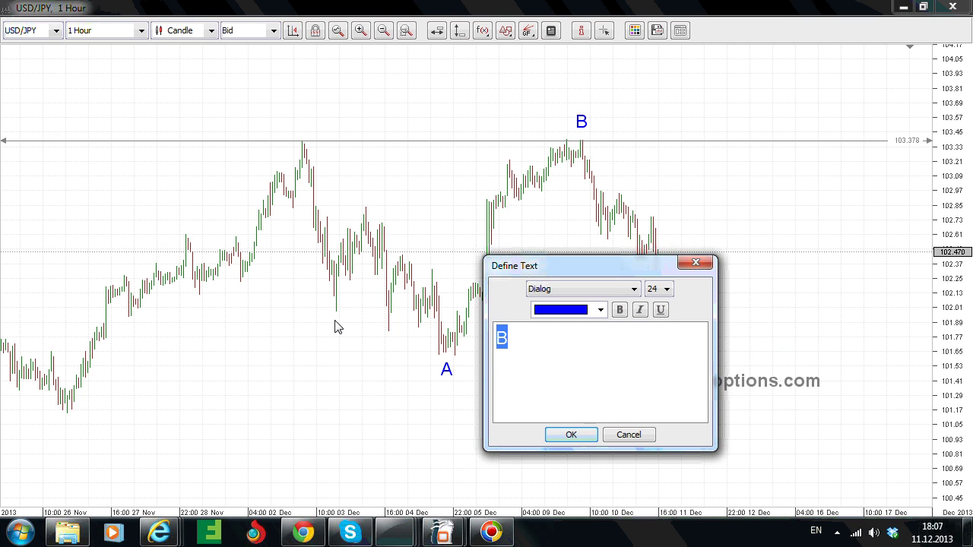
{"action": "type", "text": "C"}
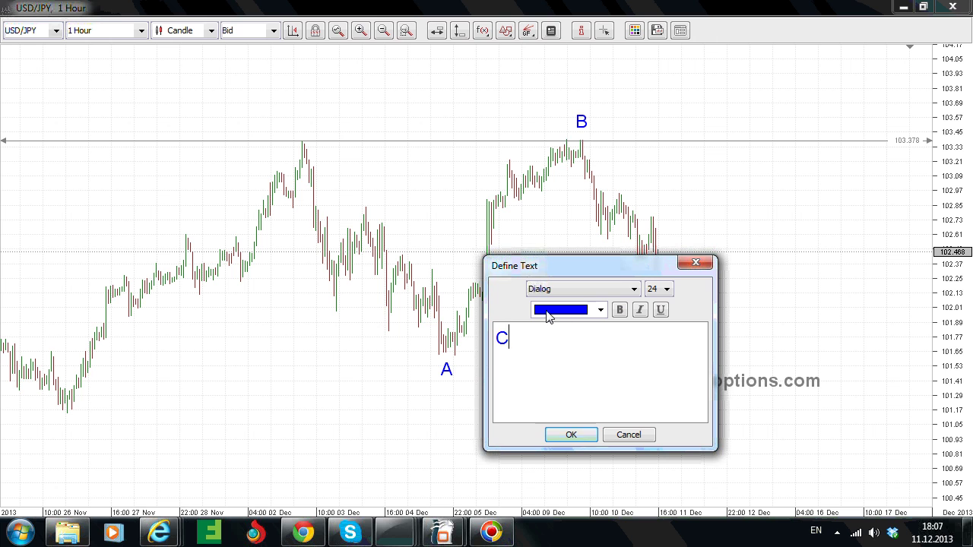
{"action": "left_click", "coordinate": [584, 436]}
{"action": "left_click_drag", "start_coordinate": [673, 307], "coordinate": [667, 298]}
{"action": "left_click_drag", "start_coordinate": [674, 308], "coordinate": [675, 309]}
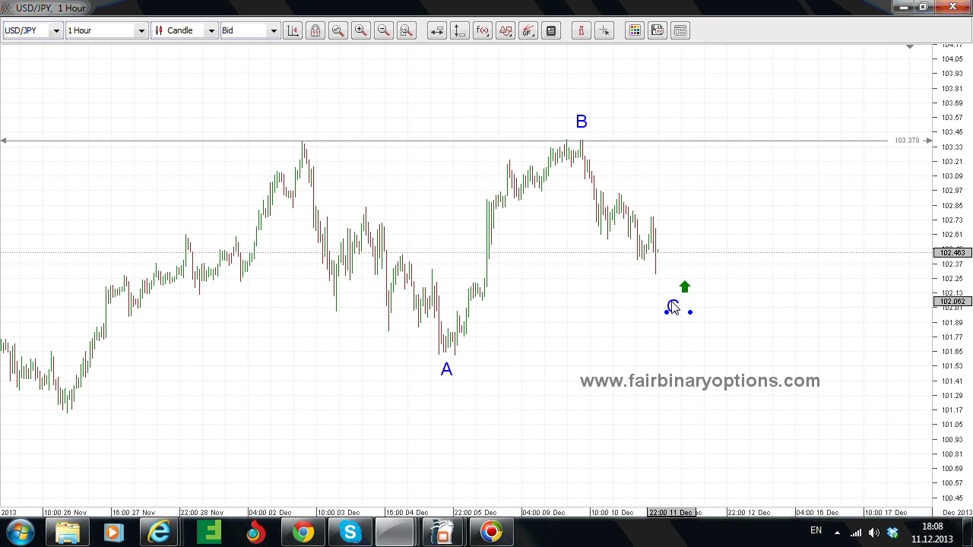
- Clone the green up arrow so a copy sits just right of it beside C
{"action": "left_click", "coordinate": [678, 299]}
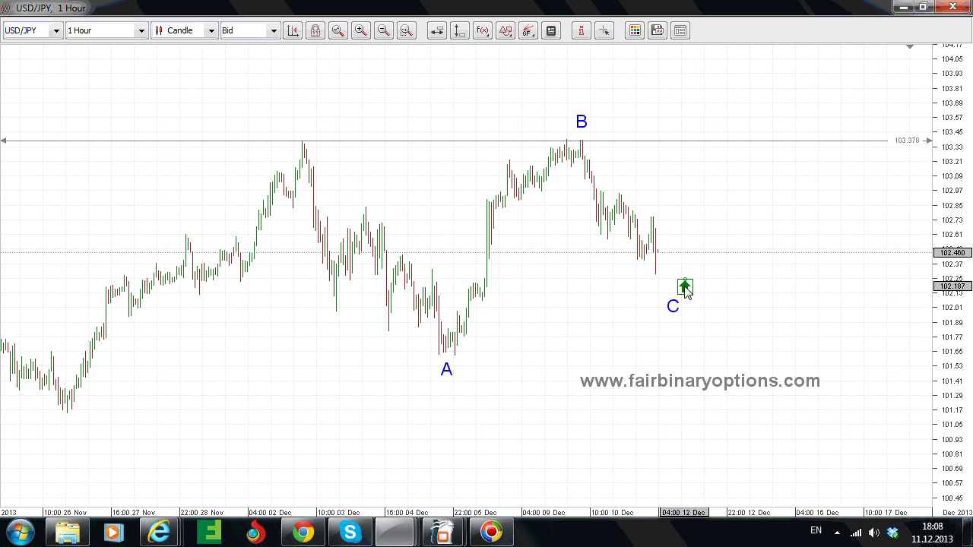
{"action": "right_click", "coordinate": [686, 291]}
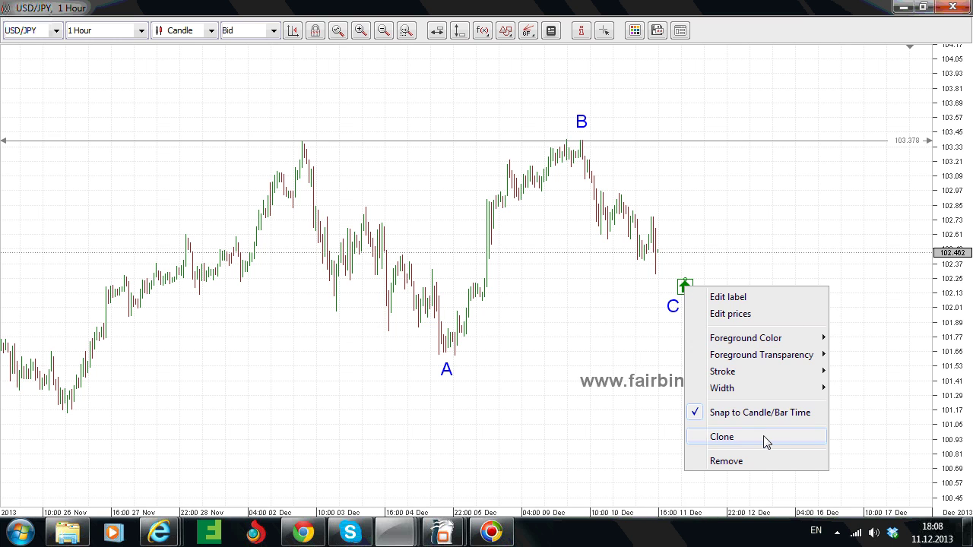
{"action": "left_click", "coordinate": [763, 435]}
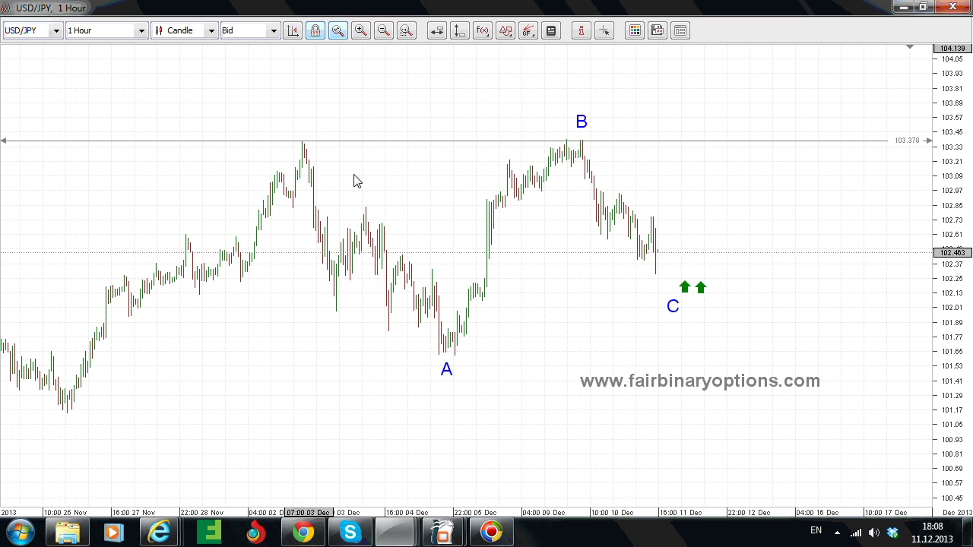
- Add a vertical line at the 3 December 04:00 peak and a short line rising from C to about 103.33
{"action": "left_click", "coordinate": [460, 36]}
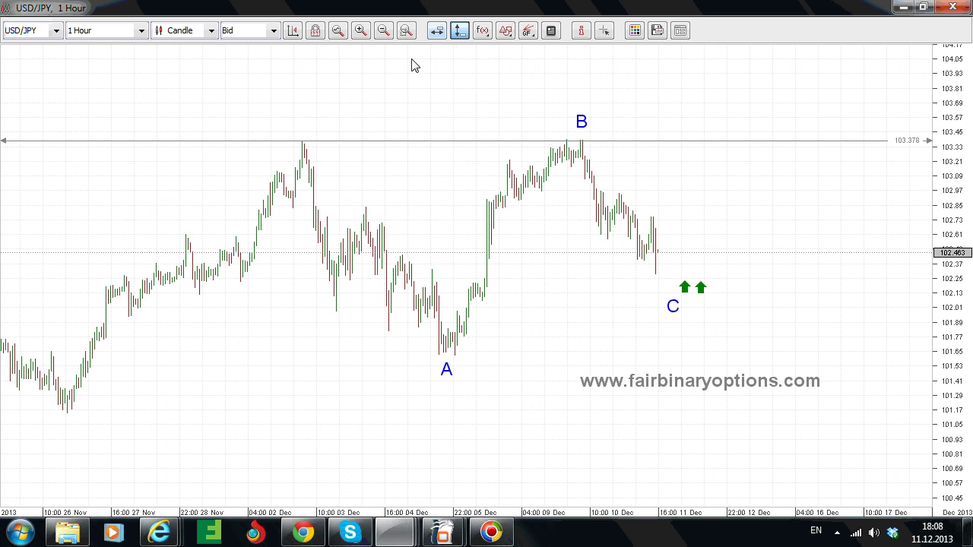
{"action": "left_click", "coordinate": [303, 124]}
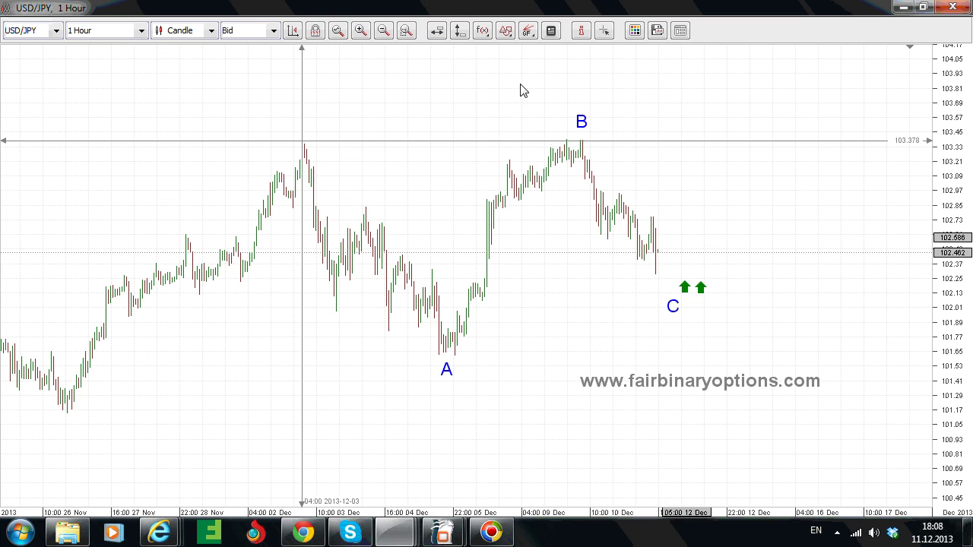
{"action": "left_click", "coordinate": [505, 31]}
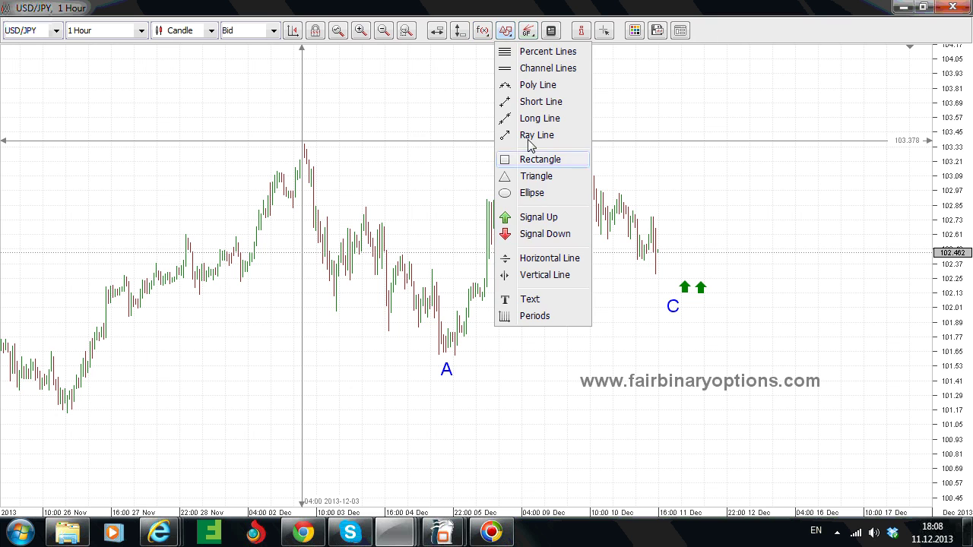
{"action": "left_click", "coordinate": [523, 101]}
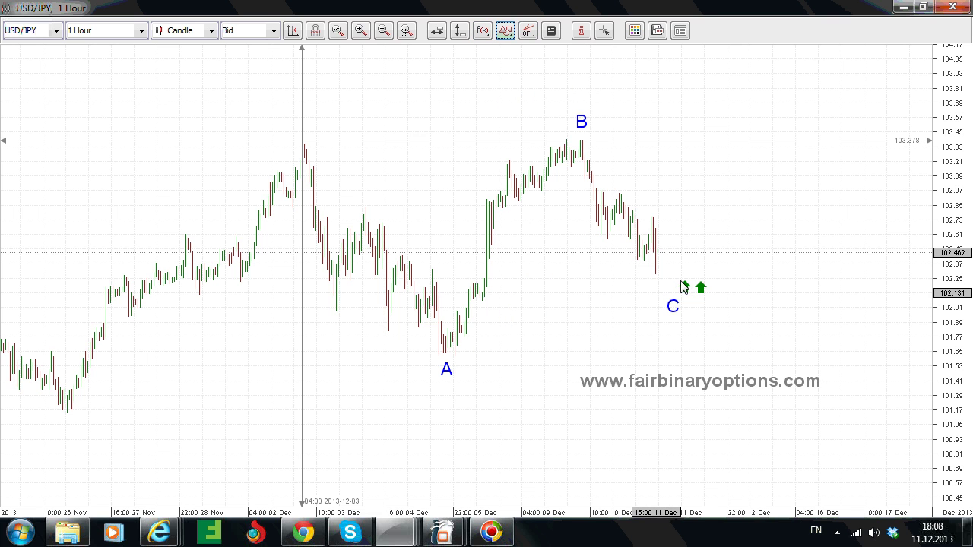
{"action": "left_click_drag", "start_coordinate": [663, 280], "coordinate": [740, 150]}
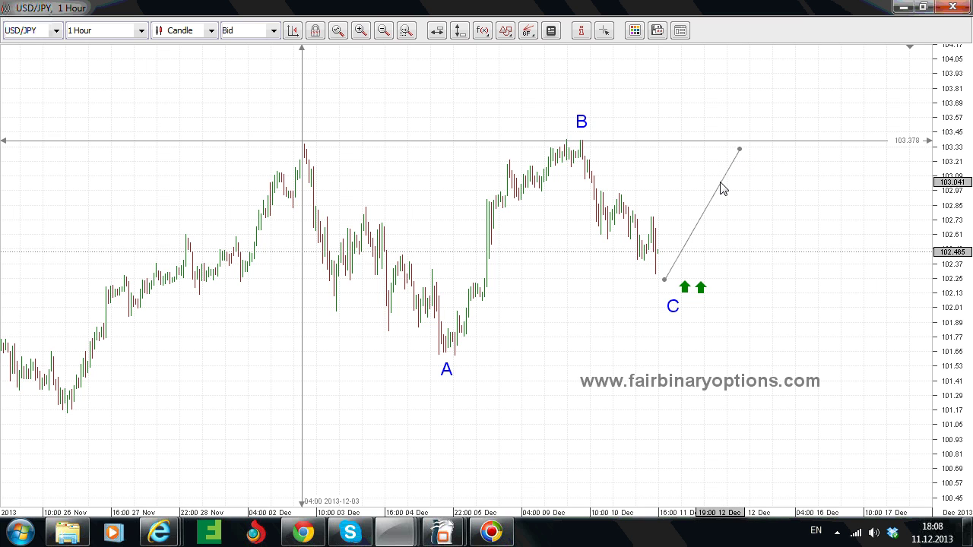
- Clone the rising line into a leg falling to about 102.65, then a leg rising to about 104.03
{"action": "right_click", "coordinate": [722, 190]}
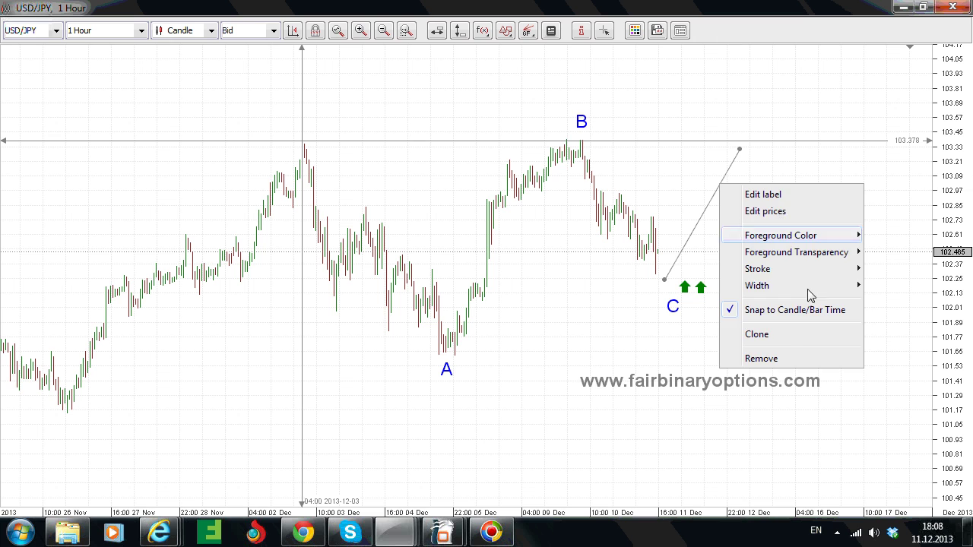
{"action": "left_click", "coordinate": [781, 339]}
{"action": "left_click_drag", "start_coordinate": [665, 283], "coordinate": [827, 234]}
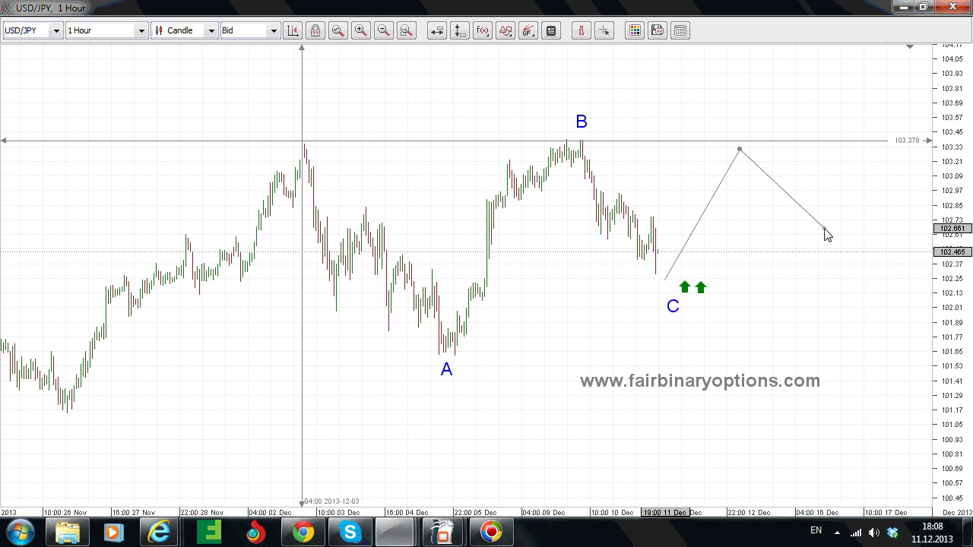
{"action": "right_click", "coordinate": [793, 197]}
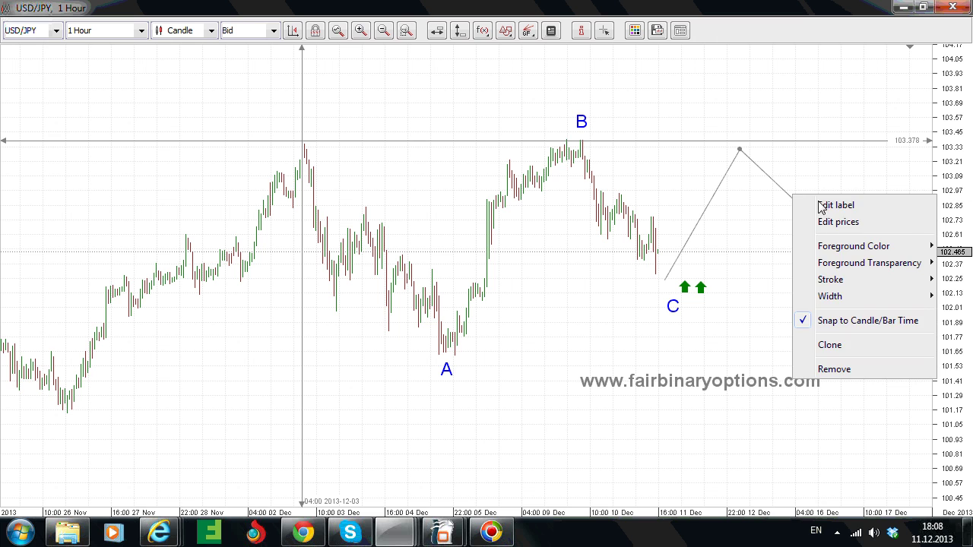
{"action": "left_click", "coordinate": [851, 346]}
{"action": "left_click_drag", "start_coordinate": [741, 150], "coordinate": [896, 64]}
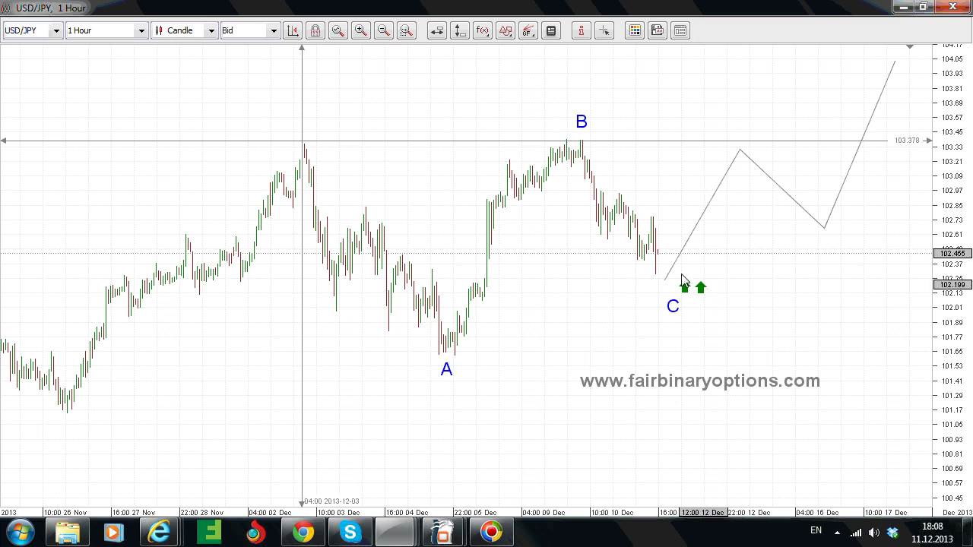
- Place a third green up arrow beside the other two near C
{"action": "left_click", "coordinate": [506, 30]}
{"action": "left_click", "coordinate": [547, 217]}
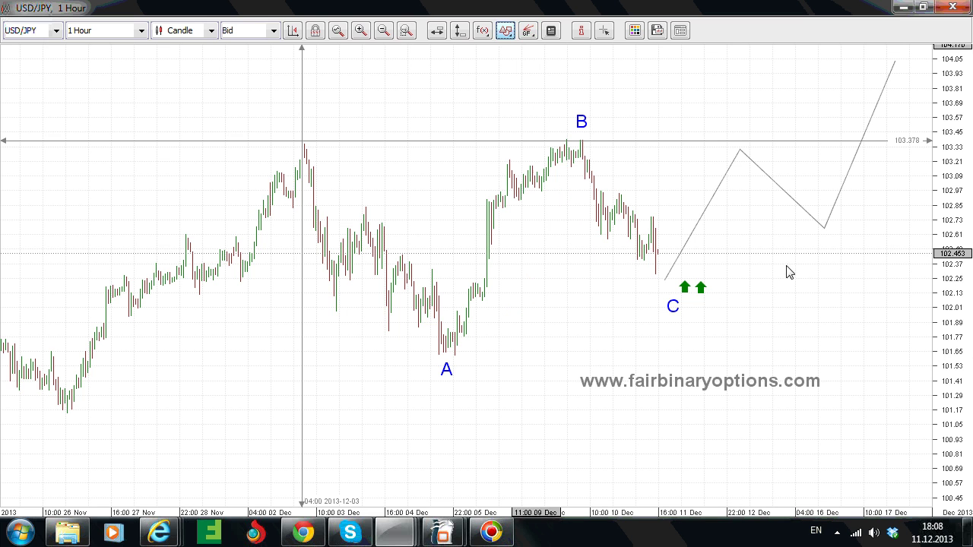
{"action": "left_click", "coordinate": [715, 295]}
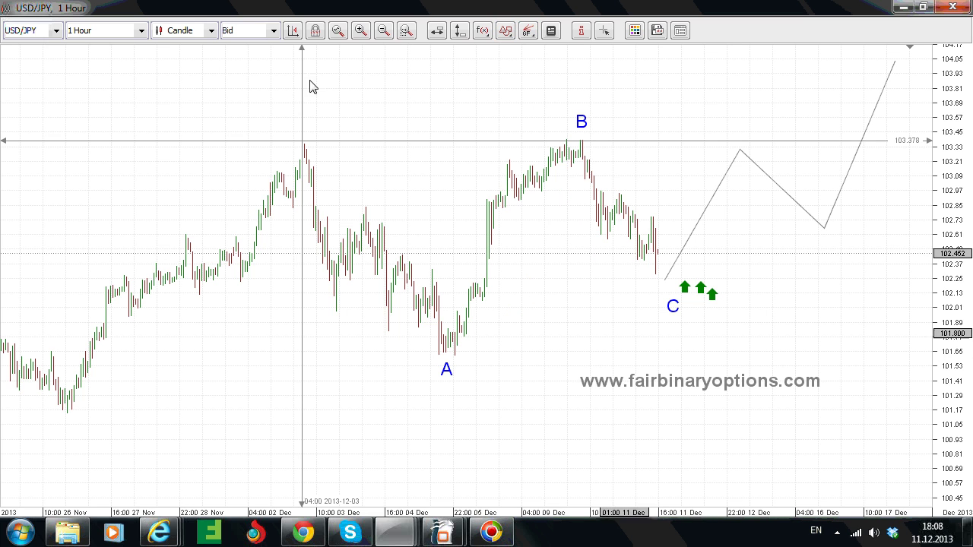
- Add a size-18 note 'buying call options with end of week (Friday 21:00 GMT ) expiration date' beside C
{"action": "left_click", "coordinate": [506, 30]}
{"action": "left_click", "coordinate": [582, 298]}
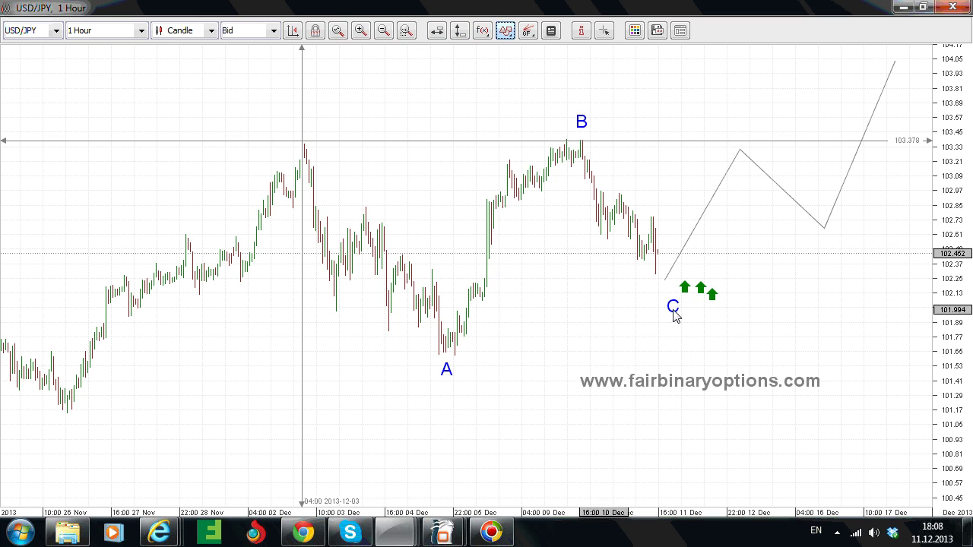
{"action": "left_click", "coordinate": [638, 326]}
{"action": "left_click", "coordinate": [527, 341]}
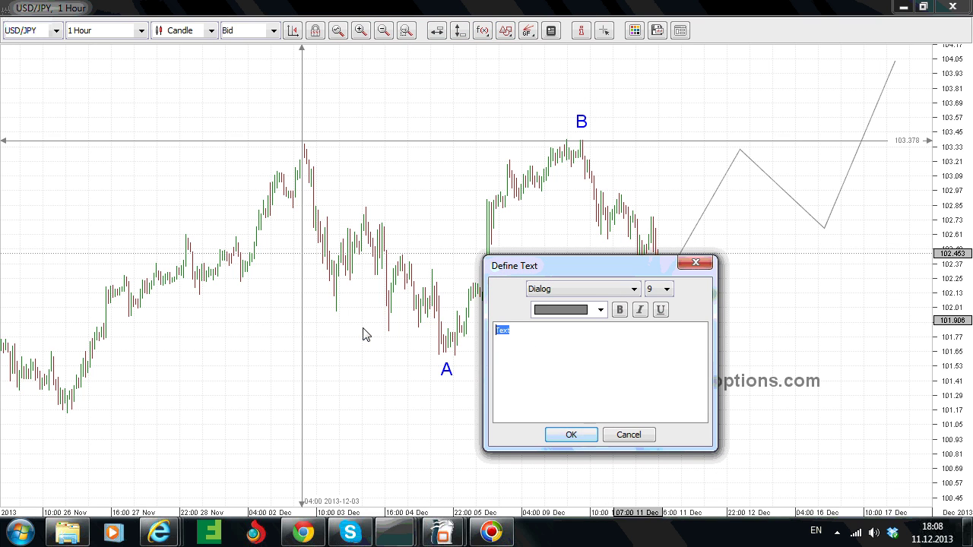
{"action": "type", "text": "buying call opt"}
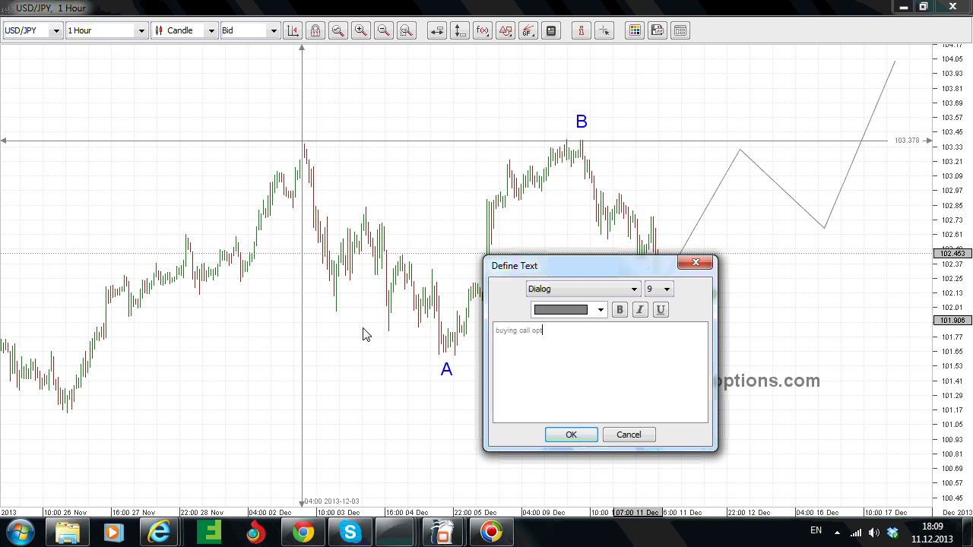
{"action": "type", "text": "ions with end of week (Friday 21:00"}
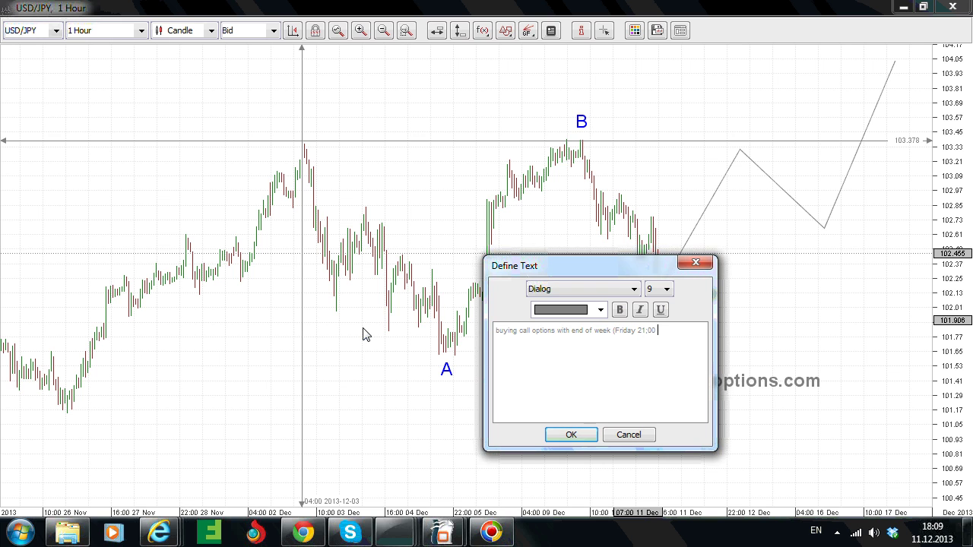
{"action": "type", "text": " GMT ) expiration date"}
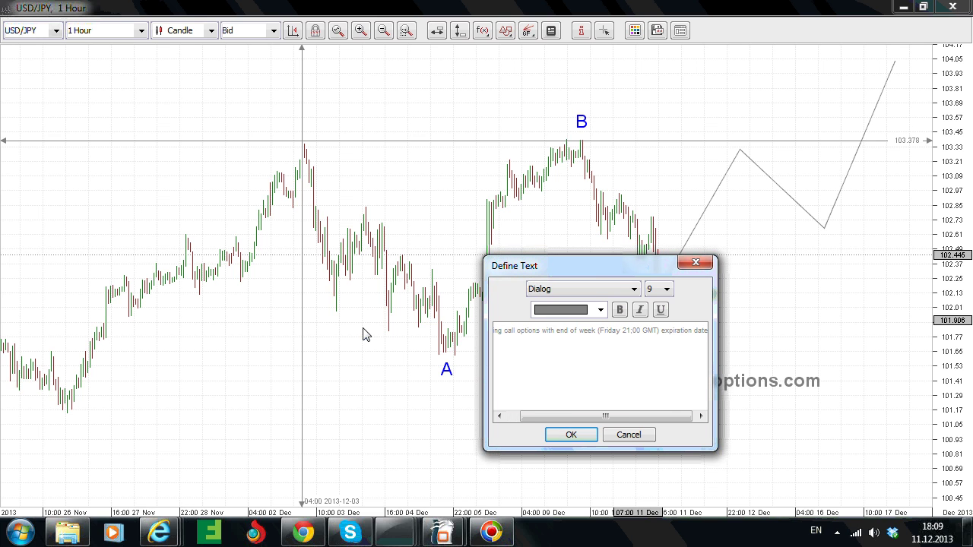
{"action": "left_click", "coordinate": [667, 289]}
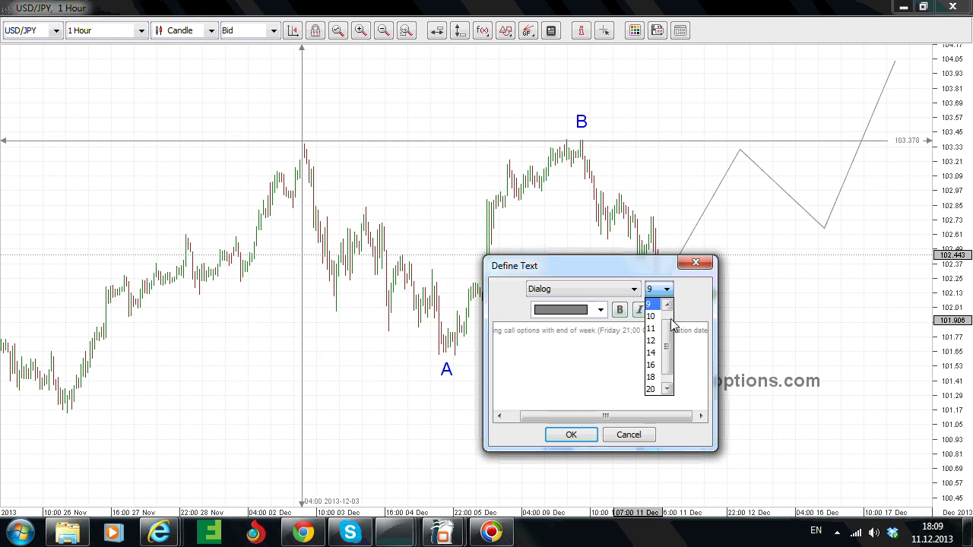
{"action": "left_click", "coordinate": [652, 377]}
{"action": "left_click", "coordinate": [571, 434]}
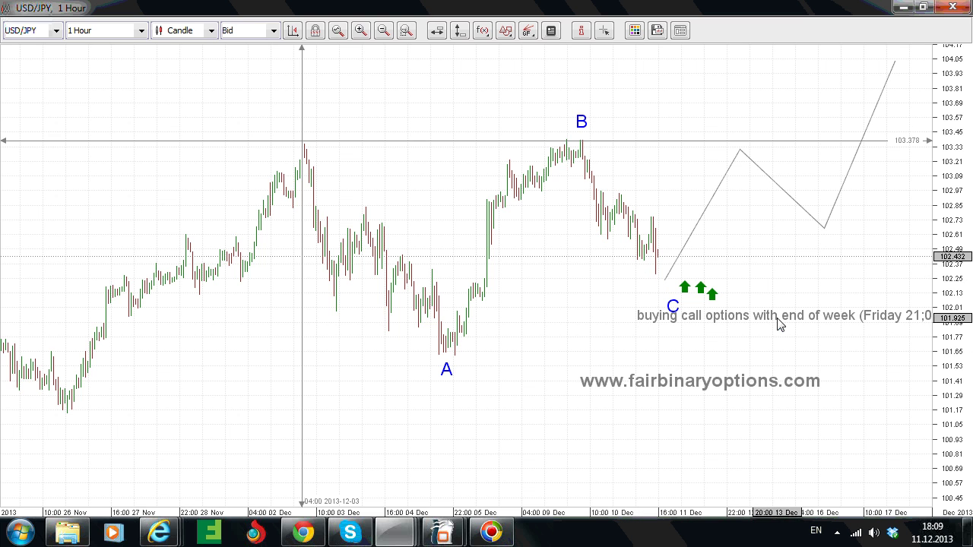
{"action": "left_click_drag", "start_coordinate": [779, 324], "coordinate": [667, 332]}
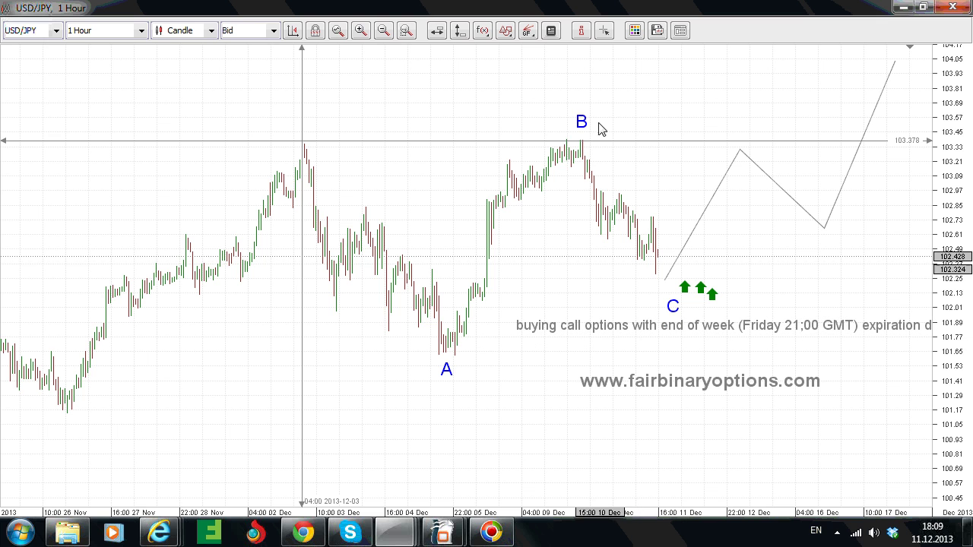
- Draw Fibonacci retracement levels from low A at 101.626 up to high B at 103.384
{"action": "left_click", "coordinate": [528, 31]}
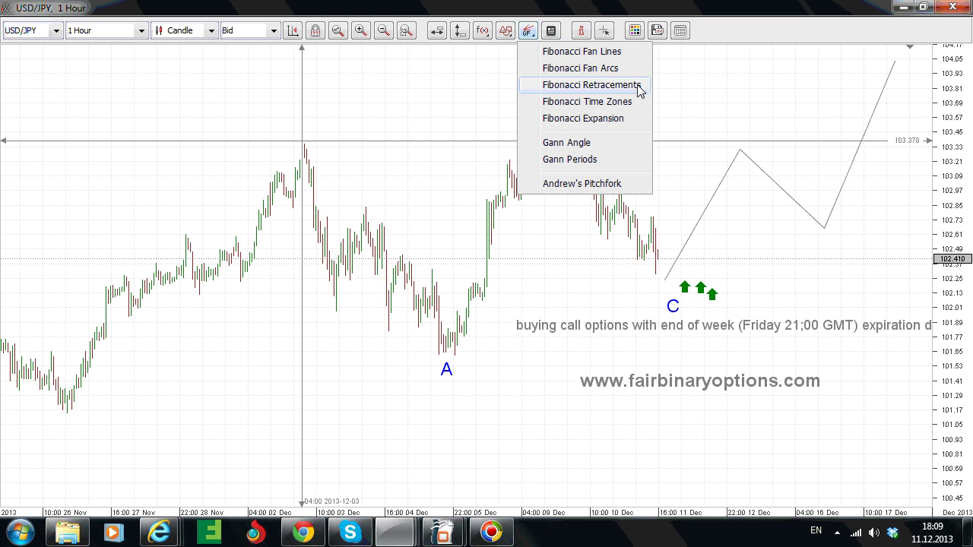
{"action": "left_click", "coordinate": [612, 120]}
{"action": "left_click_drag", "start_coordinate": [440, 354], "coordinate": [582, 140]}
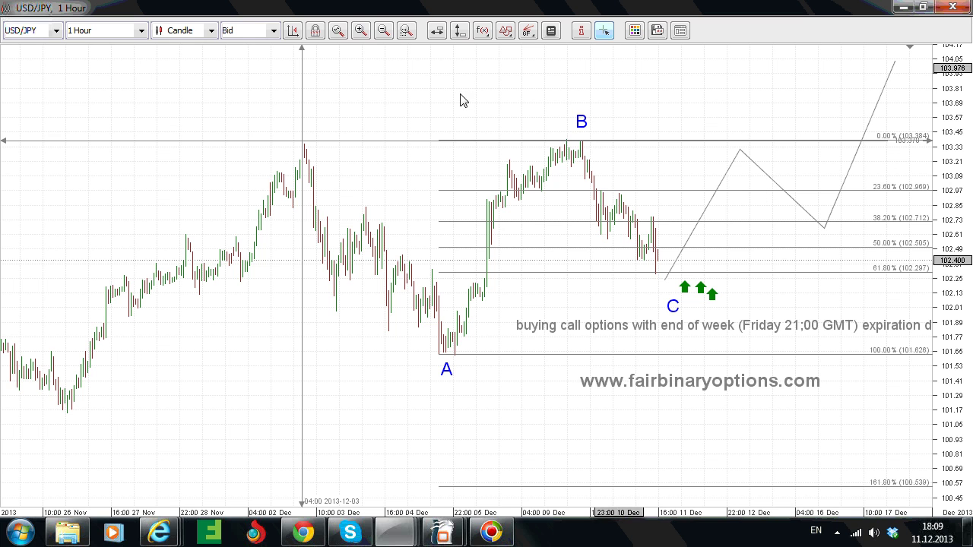
- Clone label B onto the projected 103.33 peak and change its text to D
{"action": "left_click", "coordinate": [584, 124]}
{"action": "right_click", "coordinate": [584, 123]}
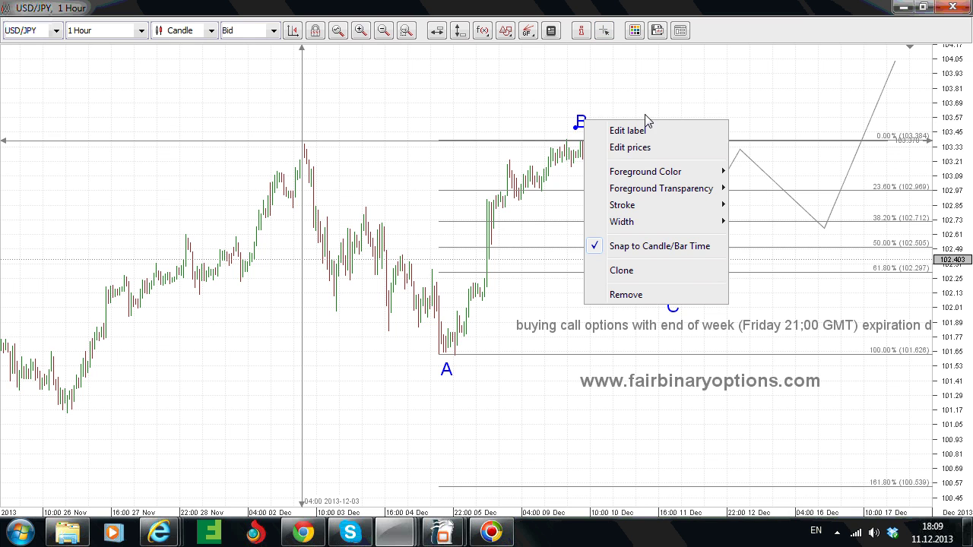
{"action": "left_click", "coordinate": [703, 267]}
{"action": "left_click", "coordinate": [744, 136]}
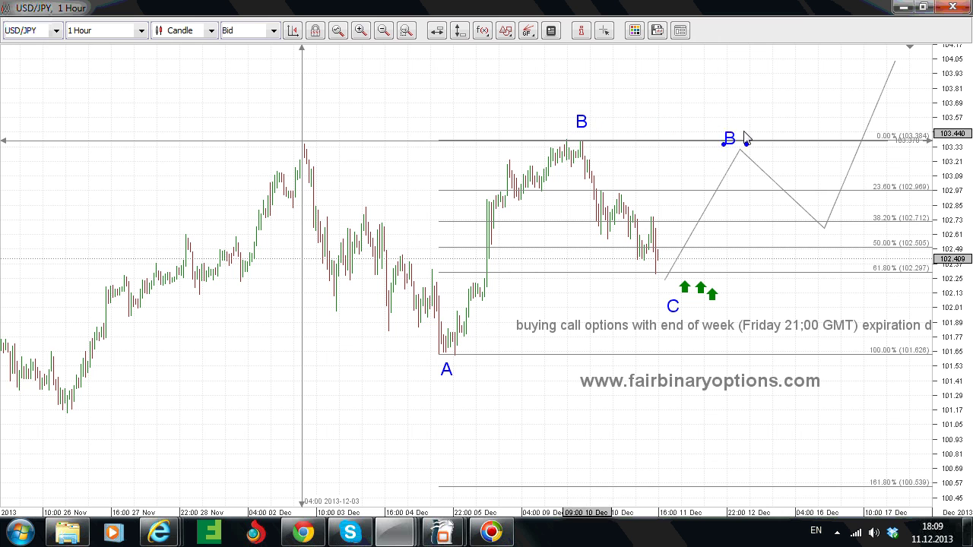
{"action": "right_click", "coordinate": [744, 135]}
{"action": "key", "text": "Escape"}
{"action": "left_click_drag", "start_coordinate": [586, 342], "coordinate": [467, 337]}
{"action": "type", "text": "D"}
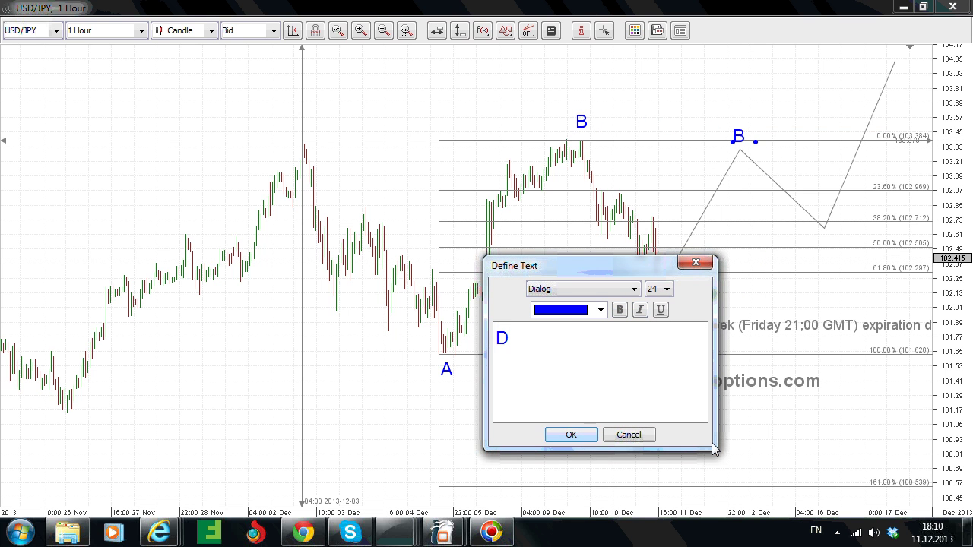
{"action": "left_click", "coordinate": [581, 436]}
- Clone the D label to the projected low that follows and relabel it E
{"action": "right_click", "coordinate": [742, 130]}
{"action": "left_click", "coordinate": [784, 281]}
{"action": "left_click", "coordinate": [827, 248]}
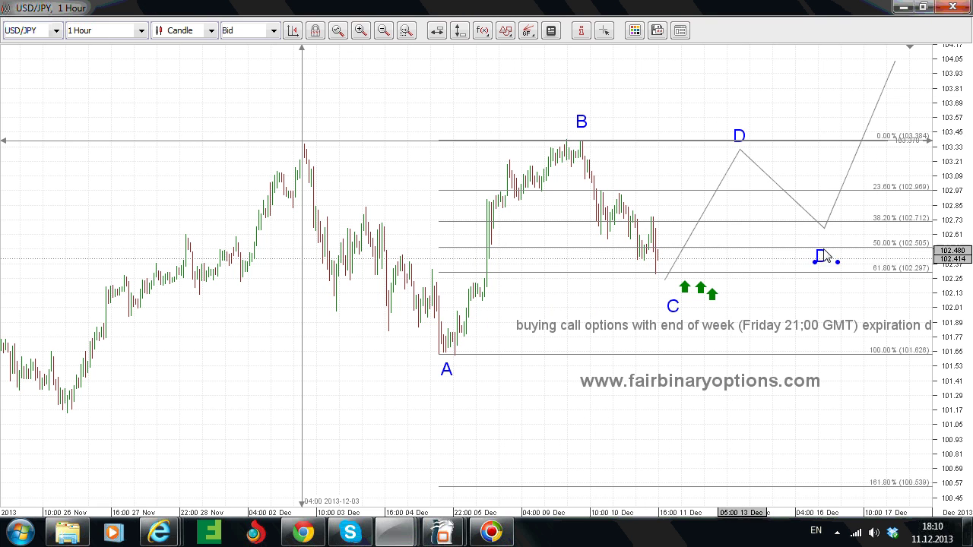
{"action": "right_click", "coordinate": [826, 241]}
{"action": "left_click", "coordinate": [844, 252]}
{"action": "double_click", "coordinate": [549, 340]}
{"action": "type", "text": "E"}
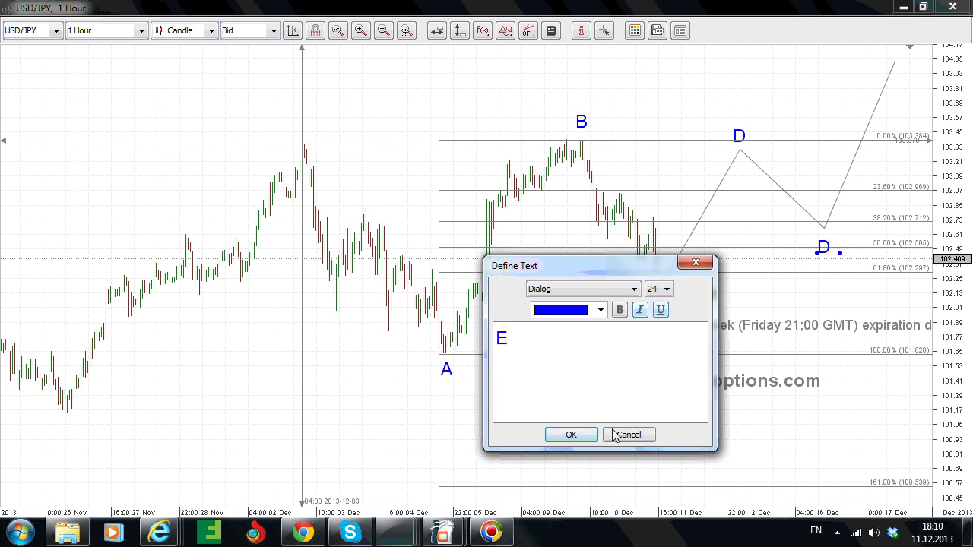
{"action": "left_click", "coordinate": [587, 434]}
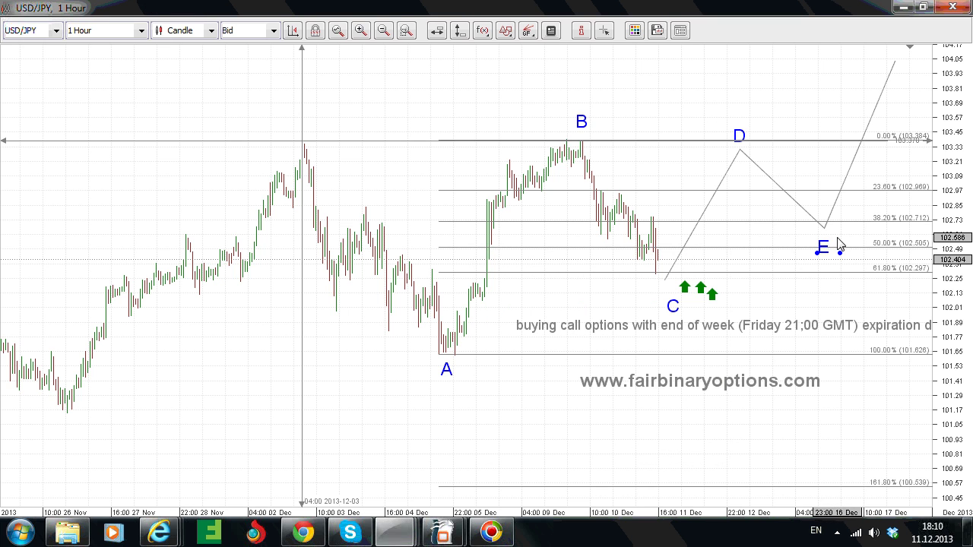